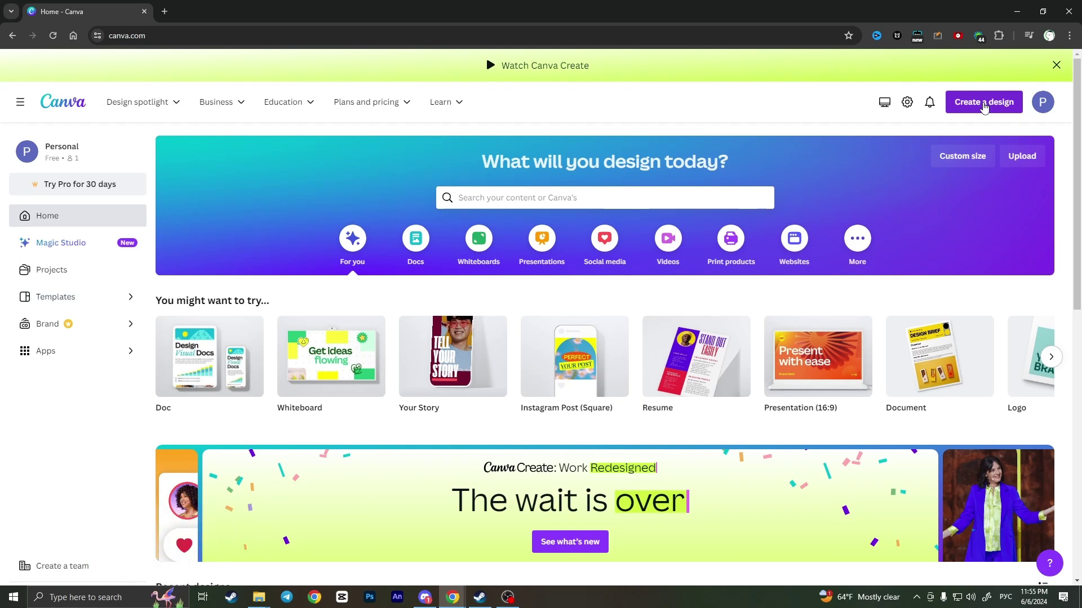
Step: Start a new custom-size design and select the width field to enter 1000 × 1000 px
click(985, 105)
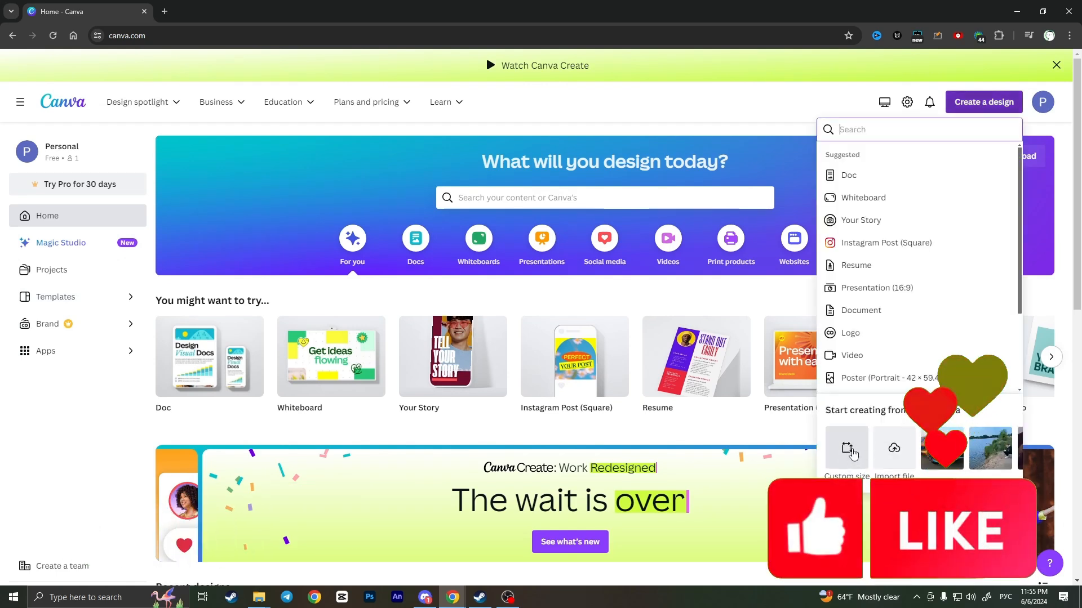
click(848, 448)
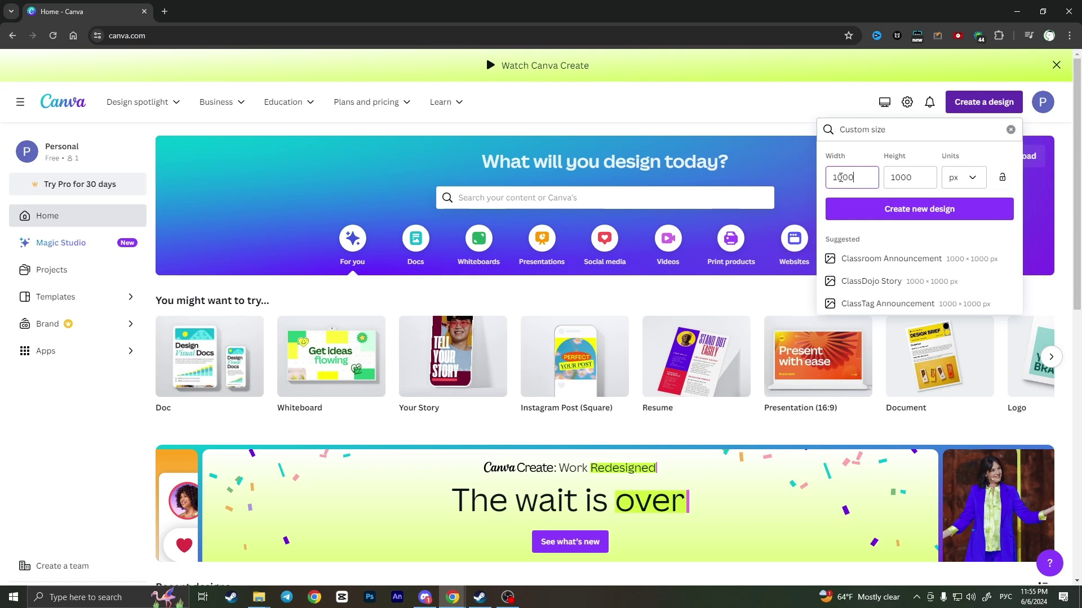
double_click(843, 178)
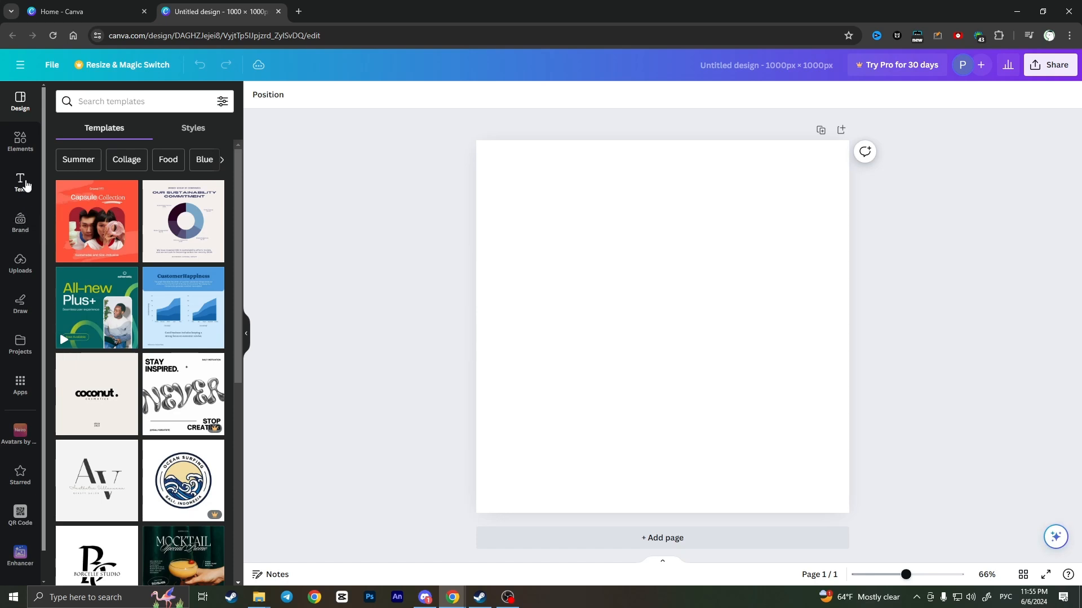
Step: Search the Elements library for 'donut' using the recent search
click(19, 142)
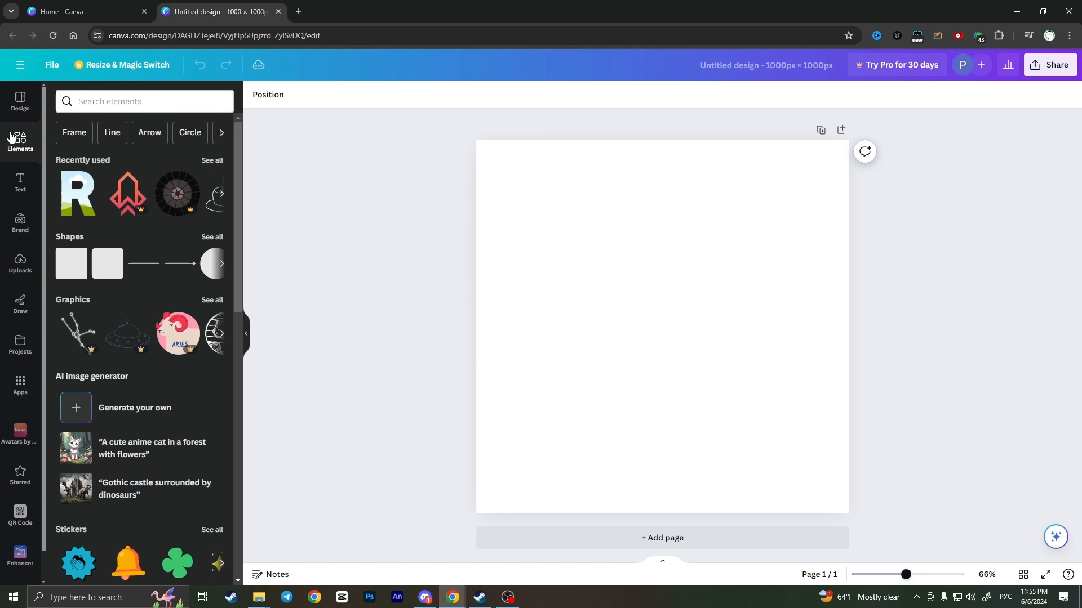
click(144, 101)
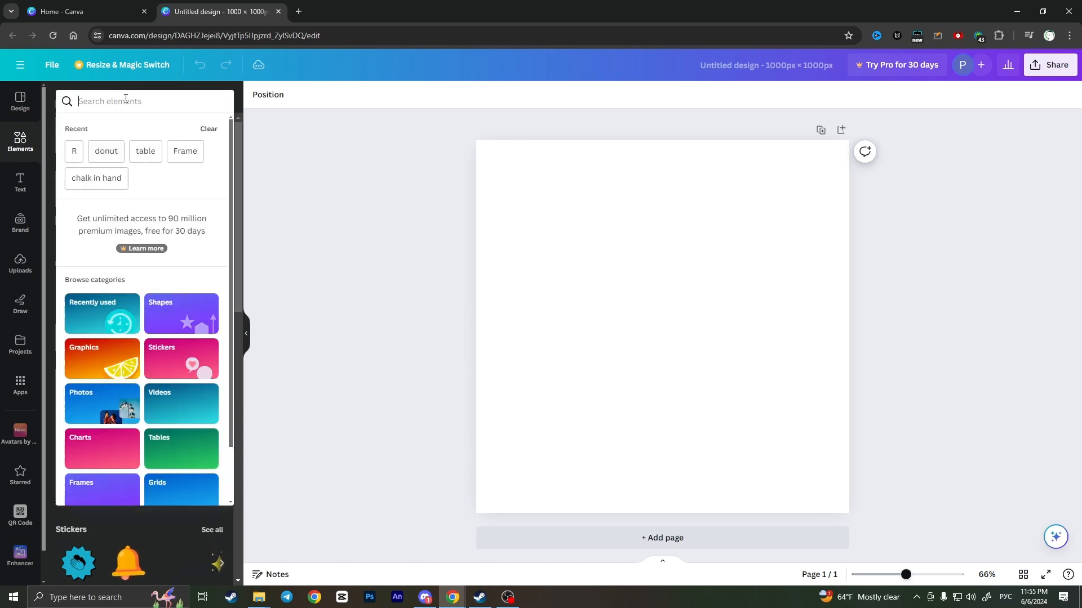
click(107, 154)
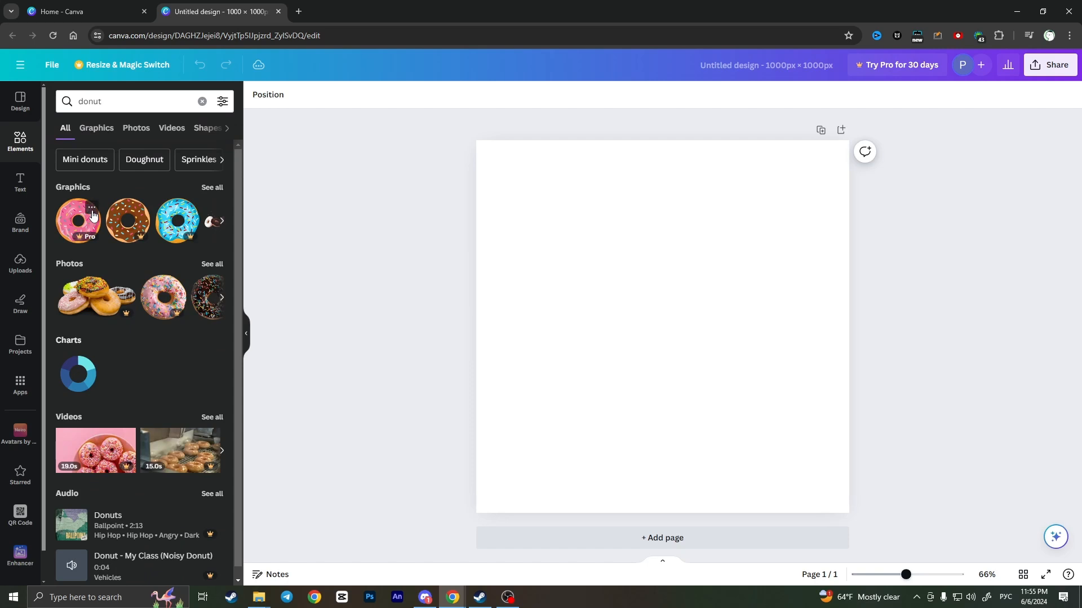
Step: Check the pink donut's details, then star the chocolate sprinkle donut graphic
mouse_move(79, 220)
click(91, 209)
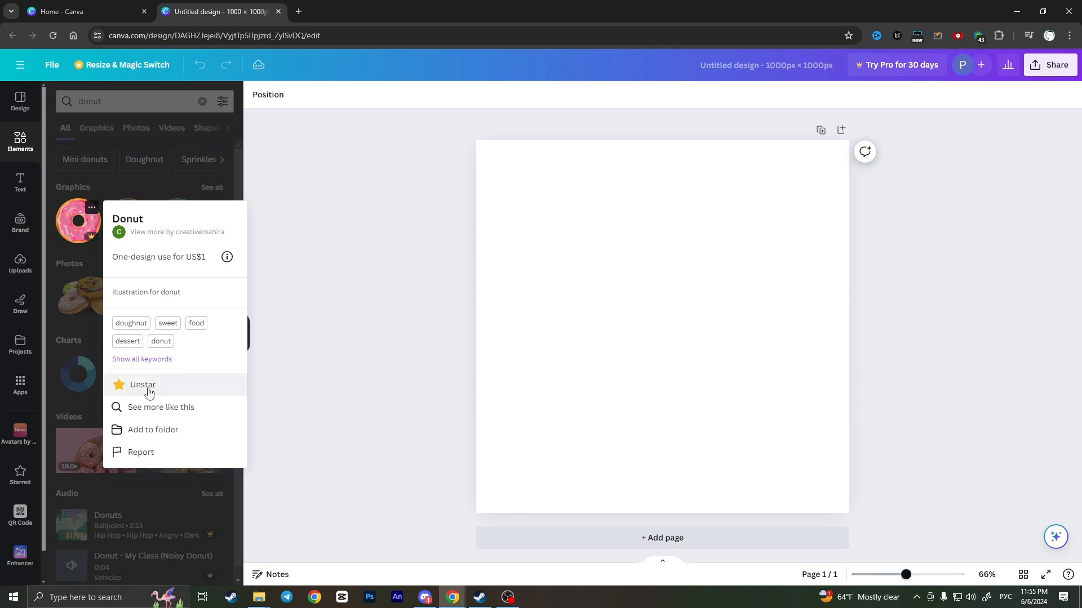
click(57, 251)
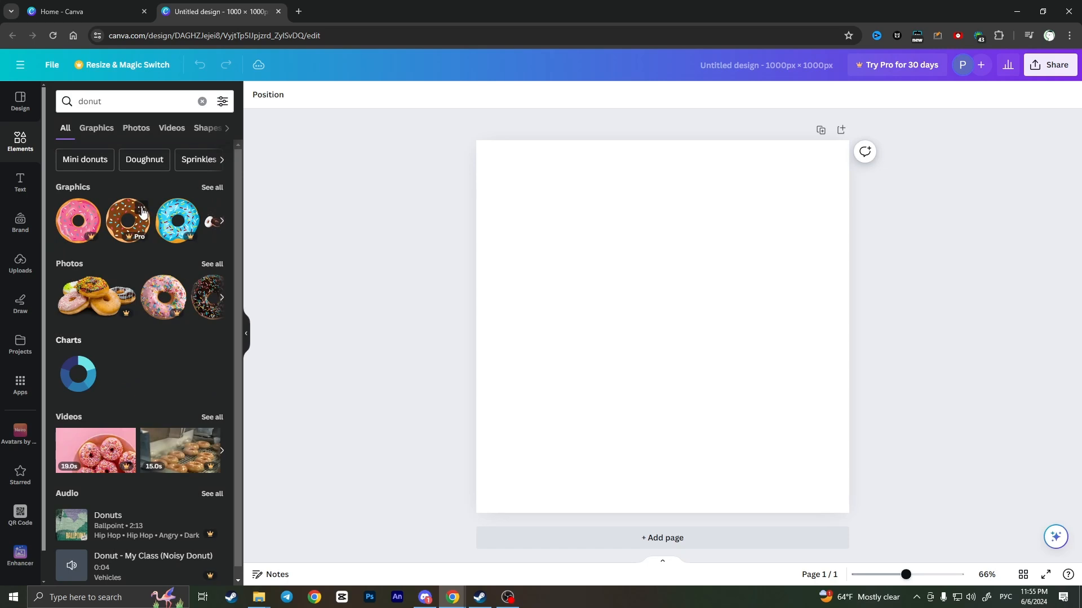
click(142, 208)
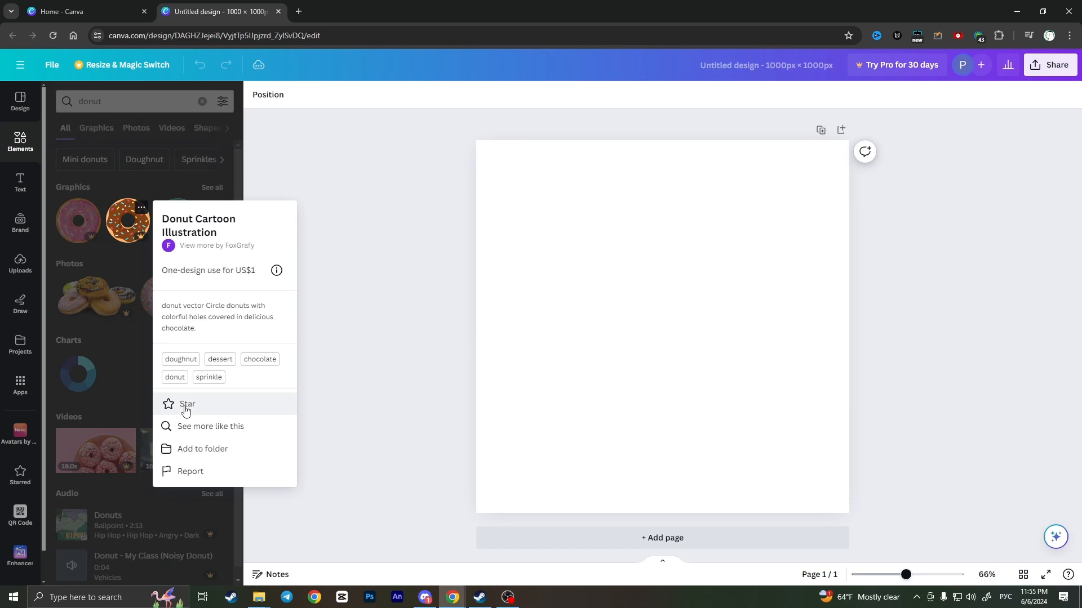
click(218, 410)
click(57, 250)
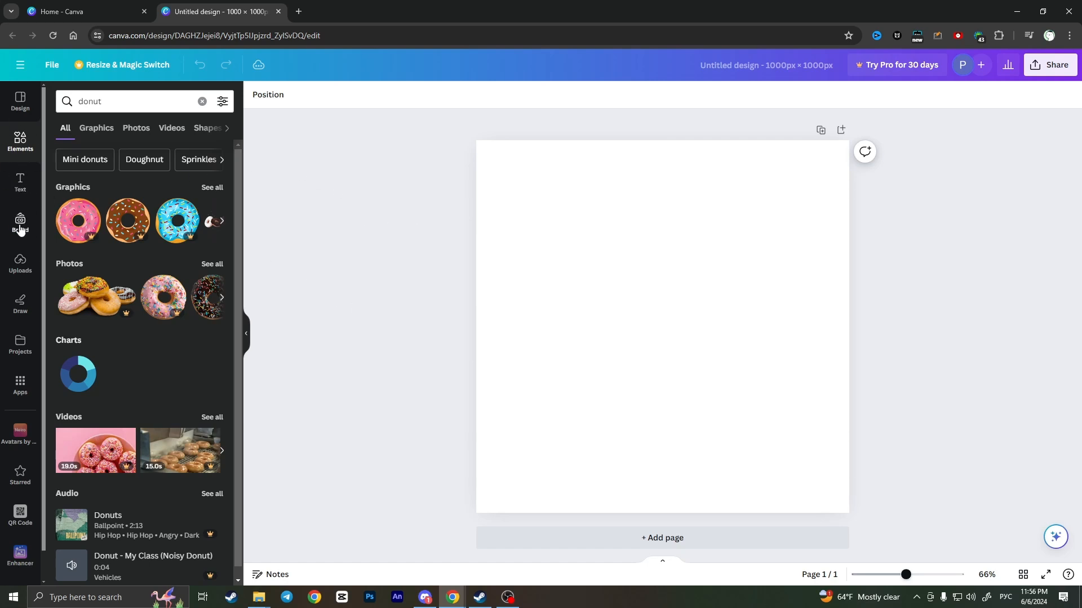
scroll(18, 223, down, 1)
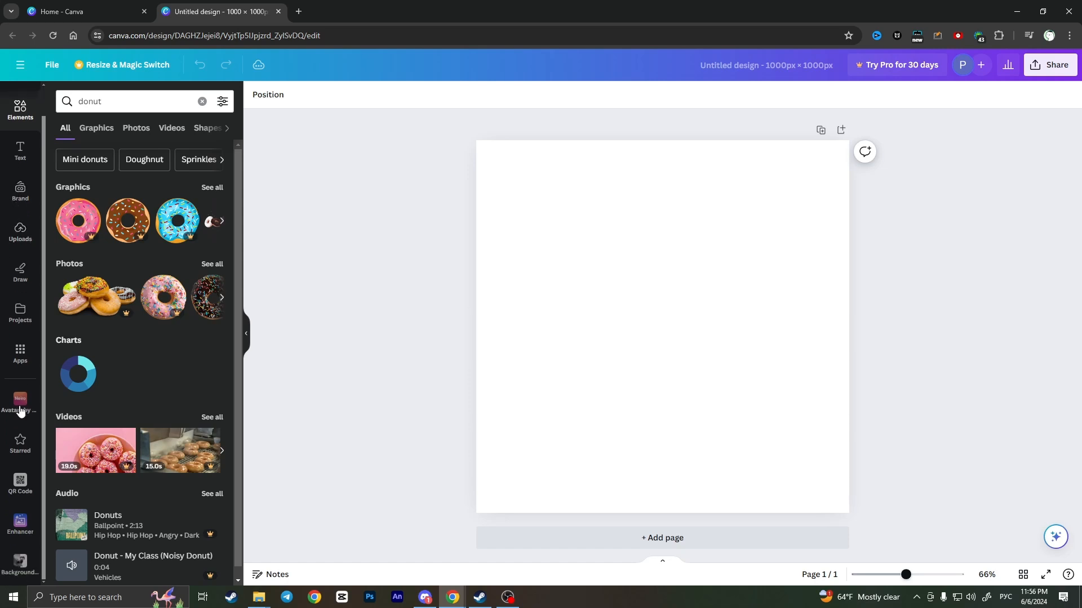
Step: Show the Starred collection containing the chocolate and pink donut graphics
click(19, 448)
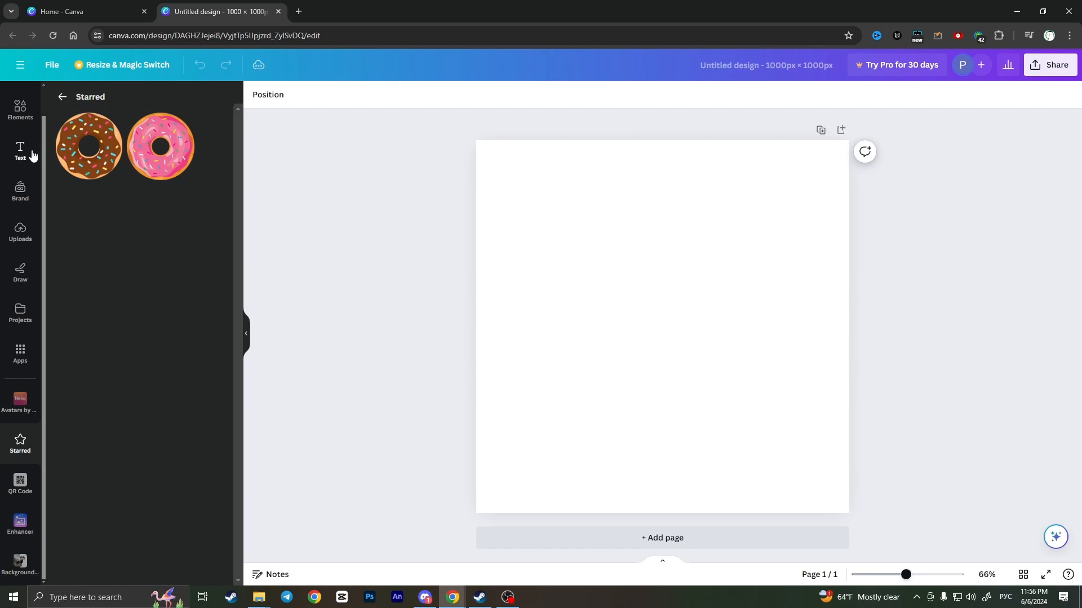
Step: Add the chocolate sprinkle donut to the page, enlarge it and centre it
click(95, 166)
mouse_move(589, 253)
mouse_down()
mouse_move(603, 269)
mouse_move(553, 217)
mouse_up()
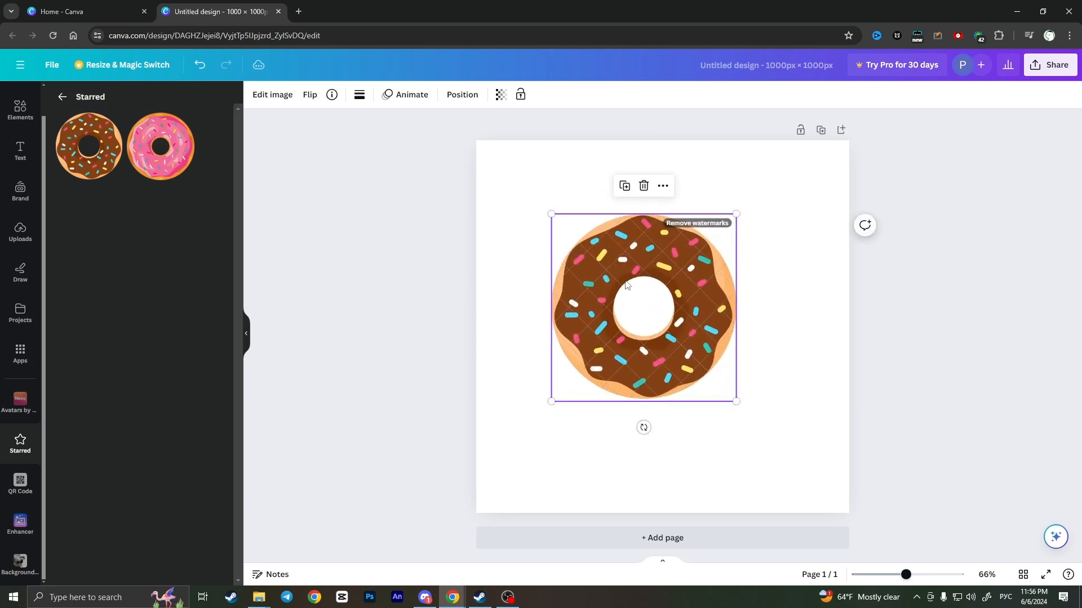
drag(604, 269, 620, 267)
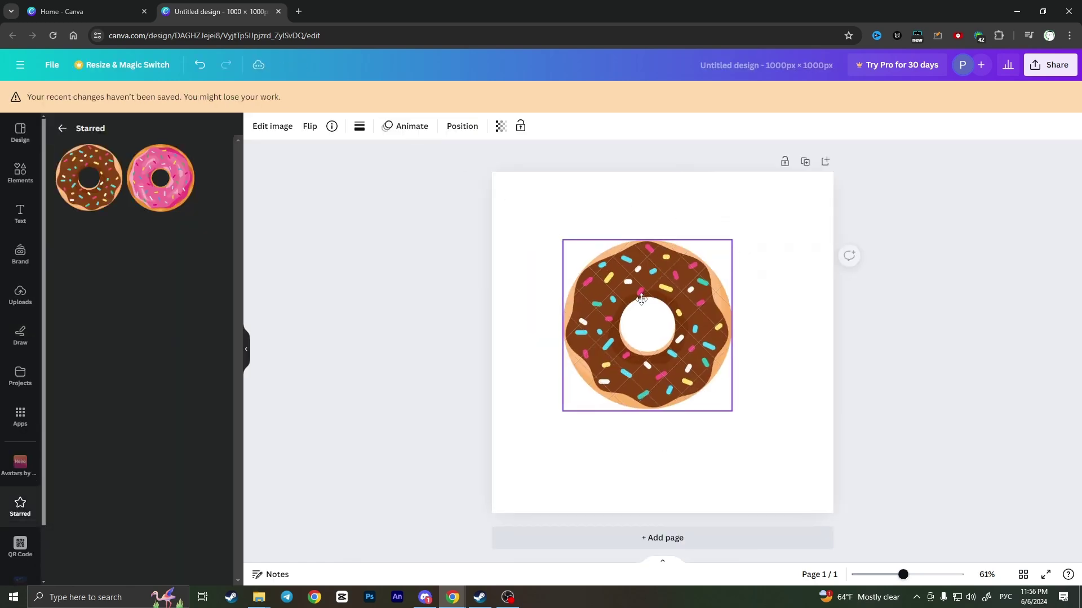
drag(642, 298, 659, 313)
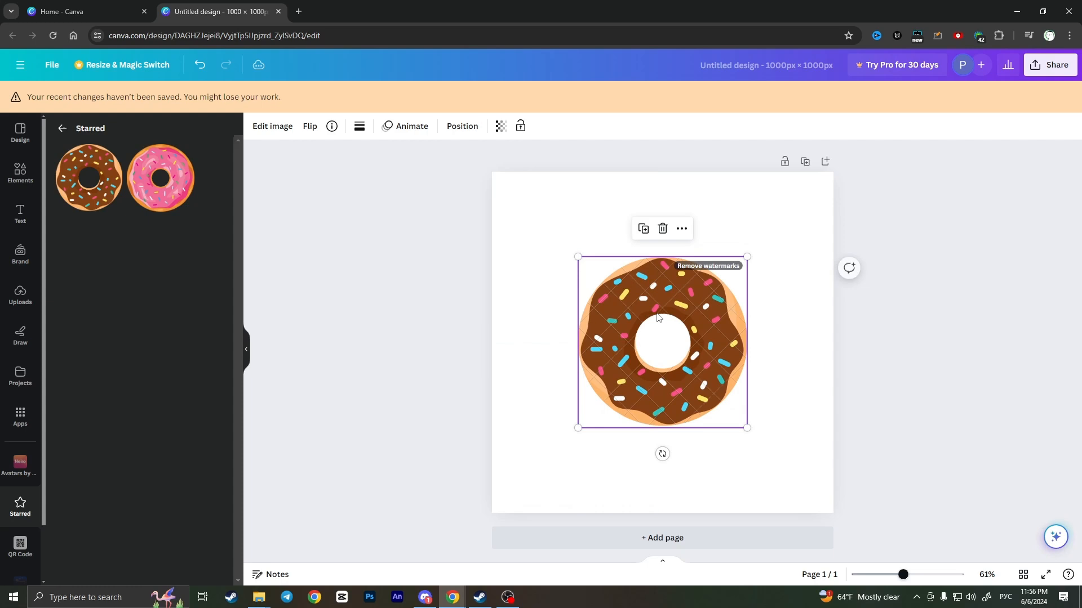